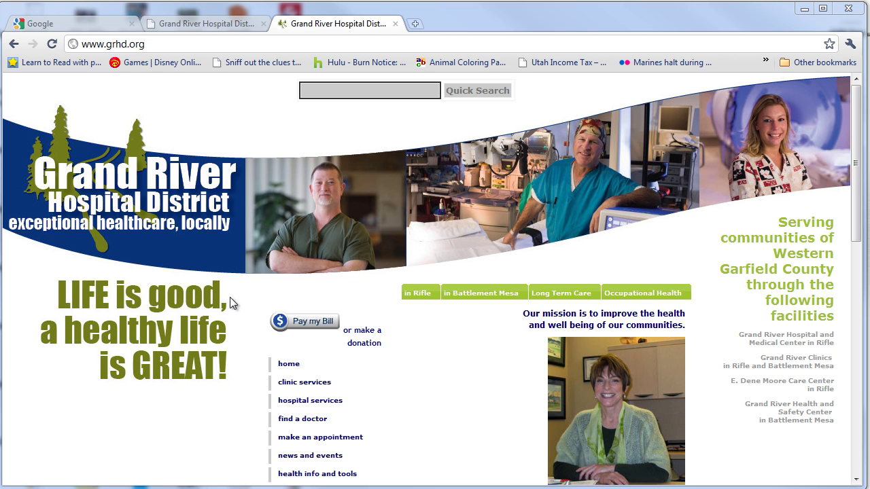
# Switch Chrome from grhd.org to the wpsandbox.com/grandriver/ sandbox copy of the hospital site.
pyautogui.moveTo(860, 107)
pyautogui.mouseDown()
pyautogui.moveTo(857, 195)
pyautogui.moveTo(857, 120)
pyautogui.mouseUp()
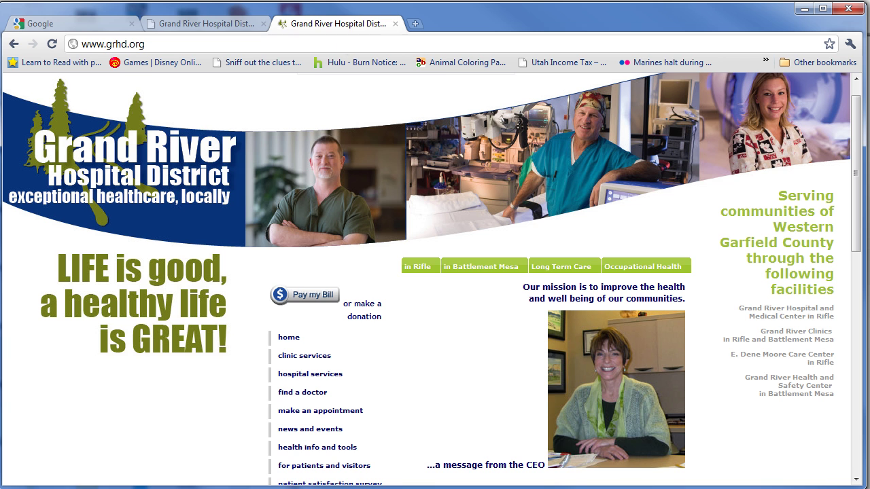
pyautogui.click(234, 21)
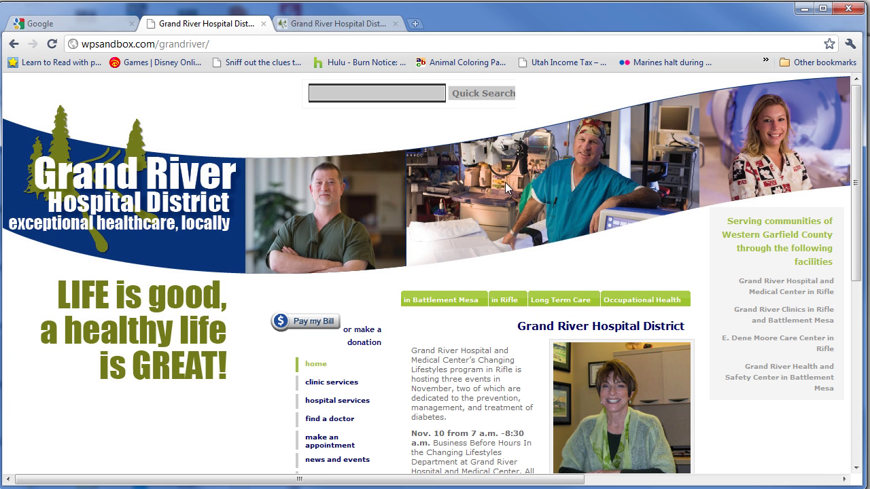
pyautogui.moveTo(859, 101); pyautogui.dragTo(861, 123)
pyautogui.scroll(-5, 469, 404)
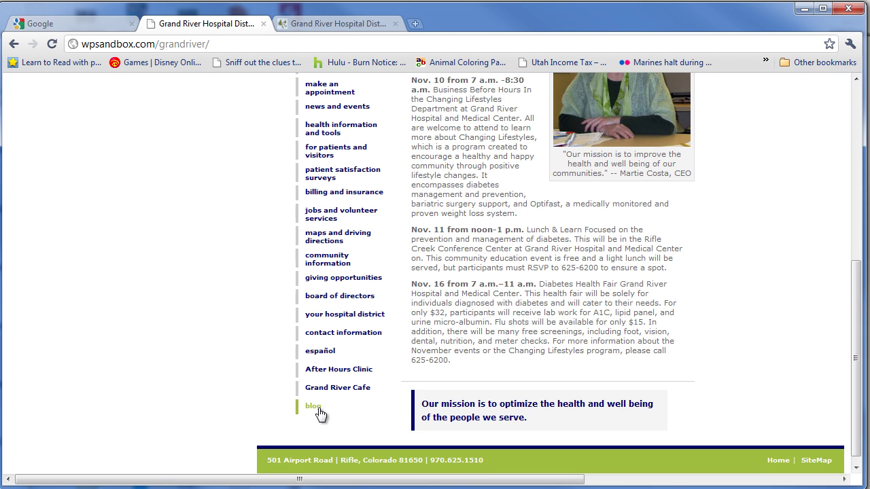
pyautogui.click(345, 407)
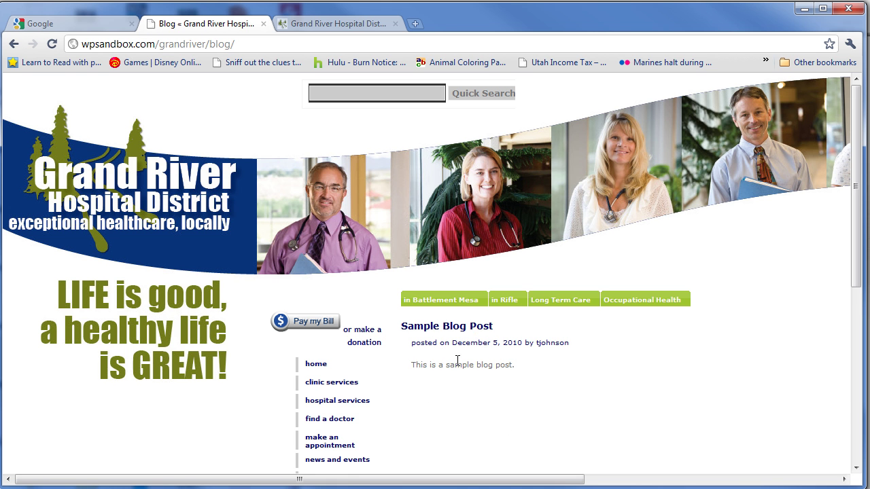
pyautogui.click(315, 371)
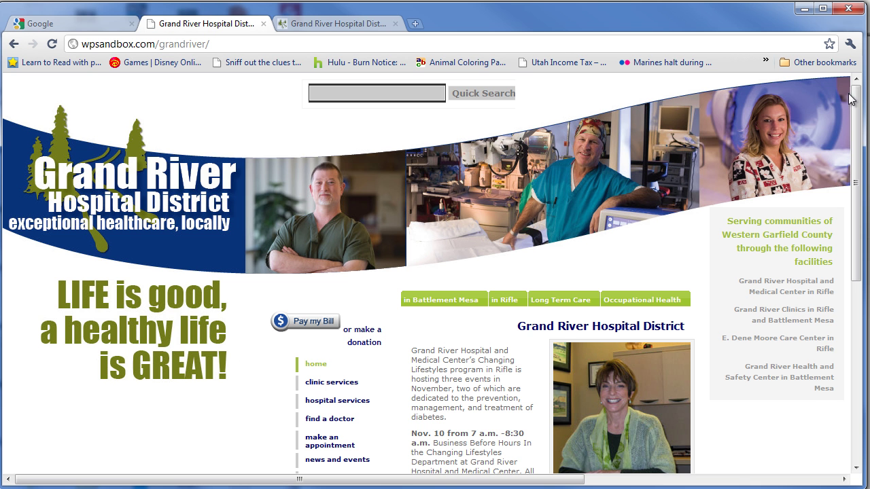
pyautogui.scroll(-5, 842, 102)
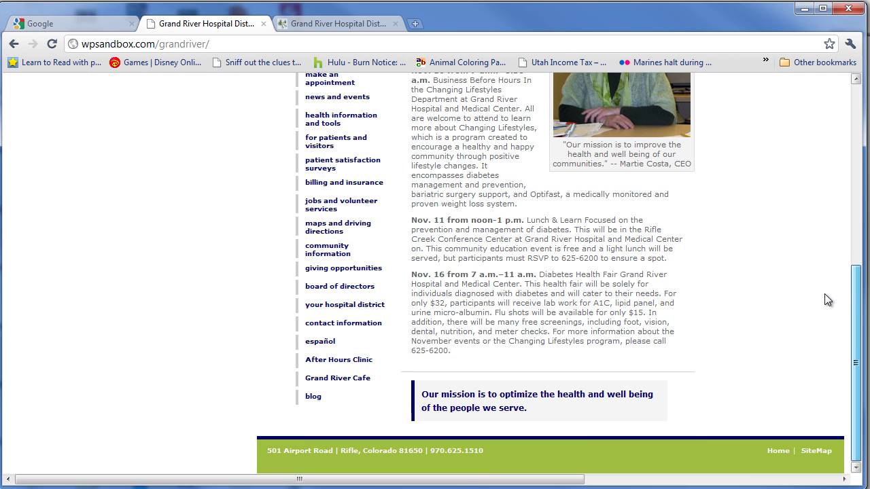
pyautogui.scroll(5, 817, 220)
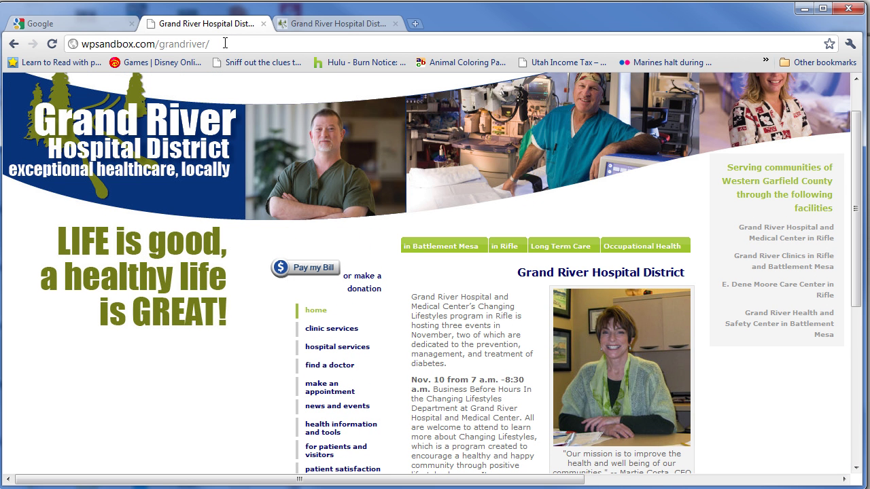
# Load the sandbox site's wp-admin/ login page and sign in with the saved username.
pyautogui.write('wp-admin/')
pyautogui.press('Return')
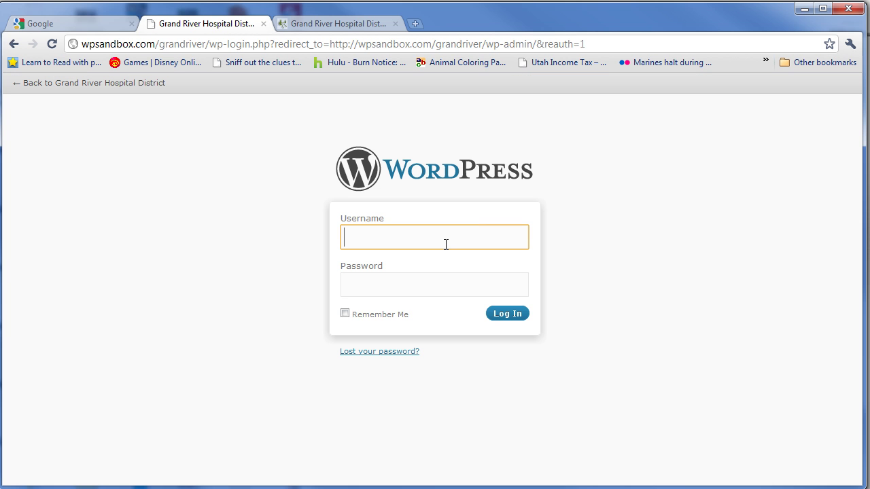
pyautogui.write('t')
pyautogui.press('Down')
pyautogui.press('Return')
pyautogui.press('Tab')
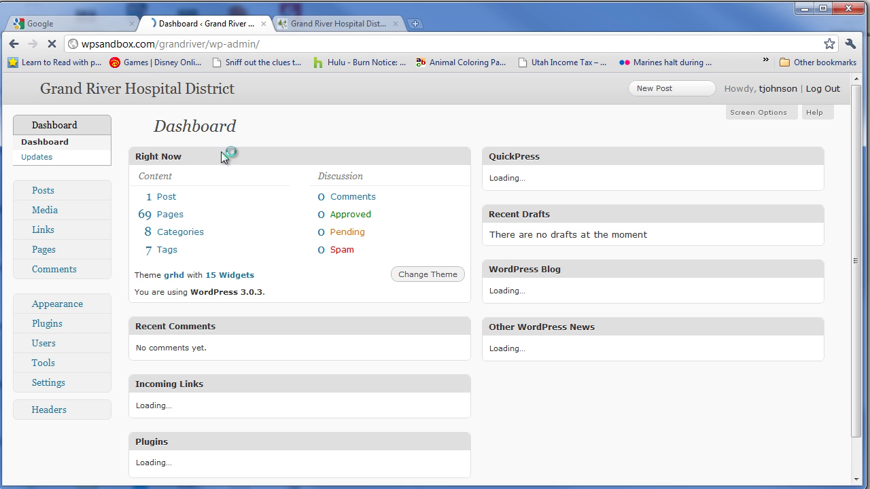
# Go to the public home page and open it in the page editor.
pyautogui.click(182, 97)
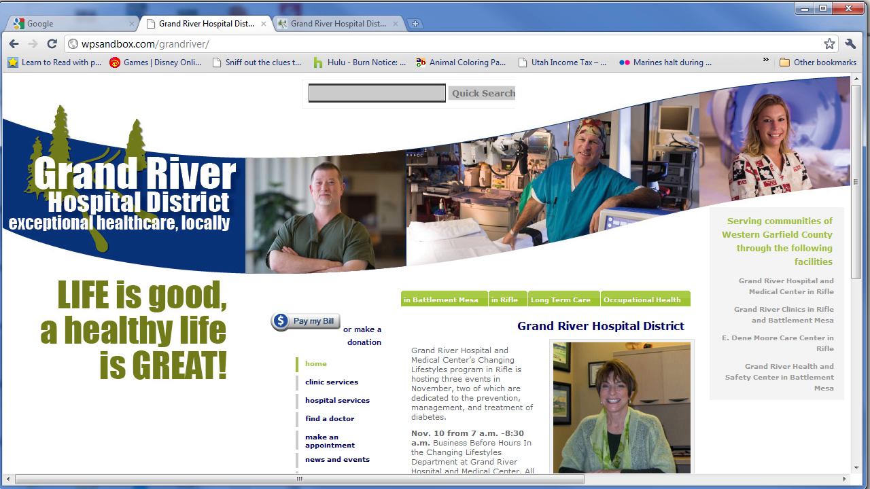
pyautogui.moveTo(857, 103); pyautogui.dragTo(857, 291)
pyautogui.click(425, 426)
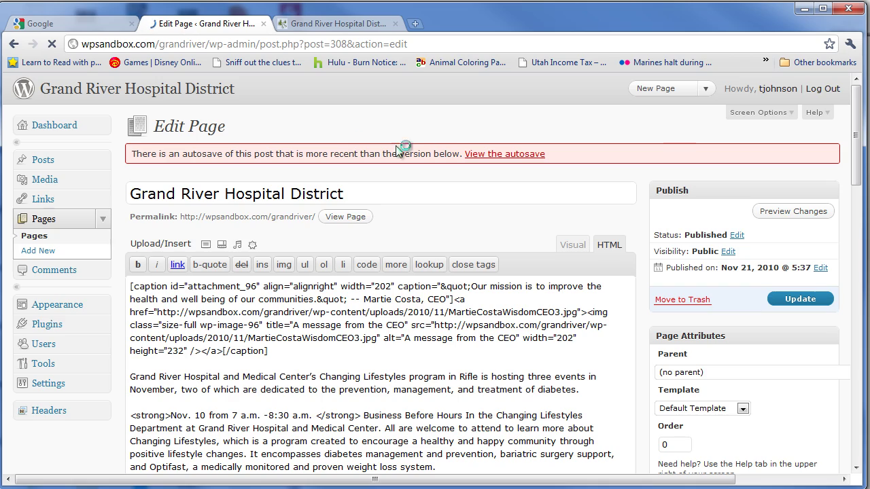
# Review the home page content in the Visual view, then return to the public home page.
pyautogui.moveTo(857, 101); pyautogui.dragTo(852, 178)
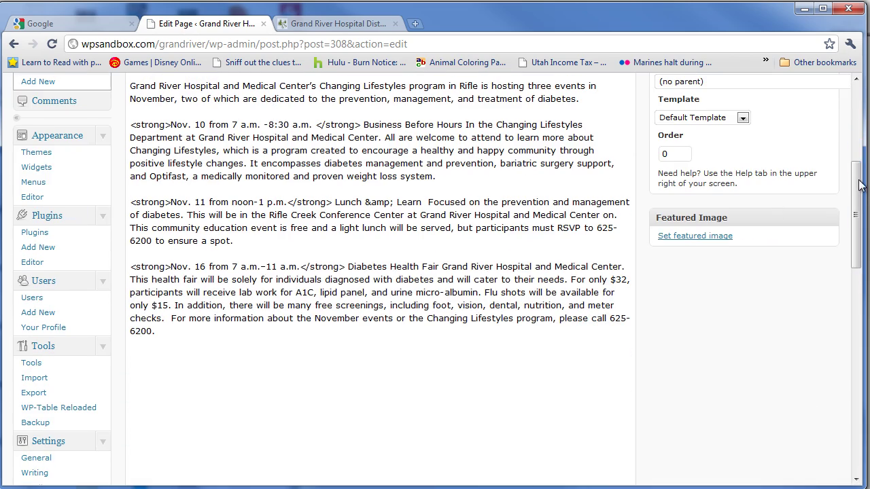
pyautogui.scroll(4, 647, 180)
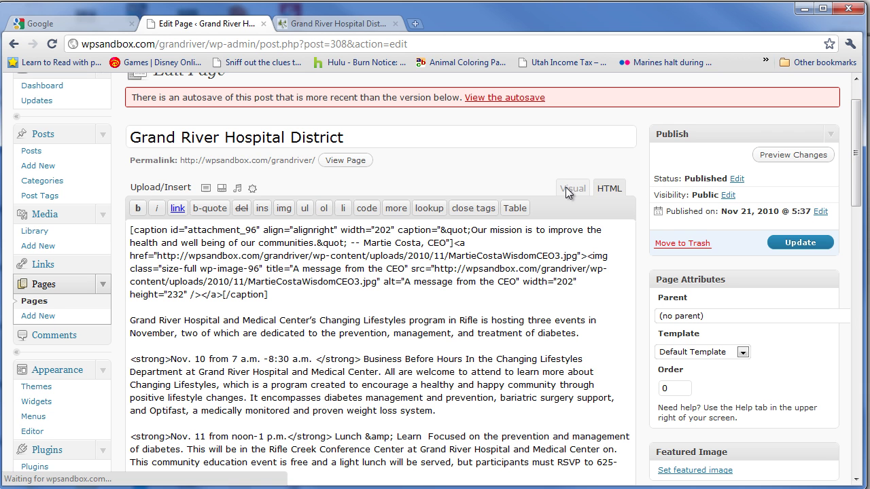
pyautogui.click(567, 190)
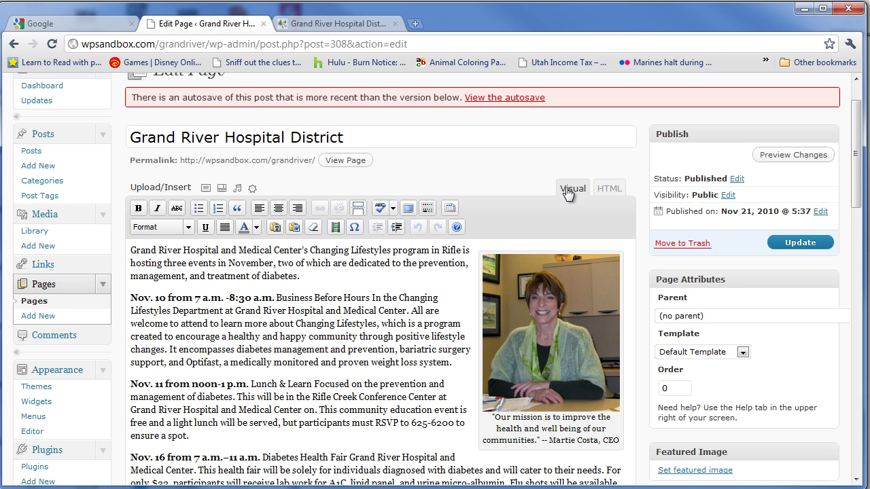
pyautogui.scroll(2, 278, 85)
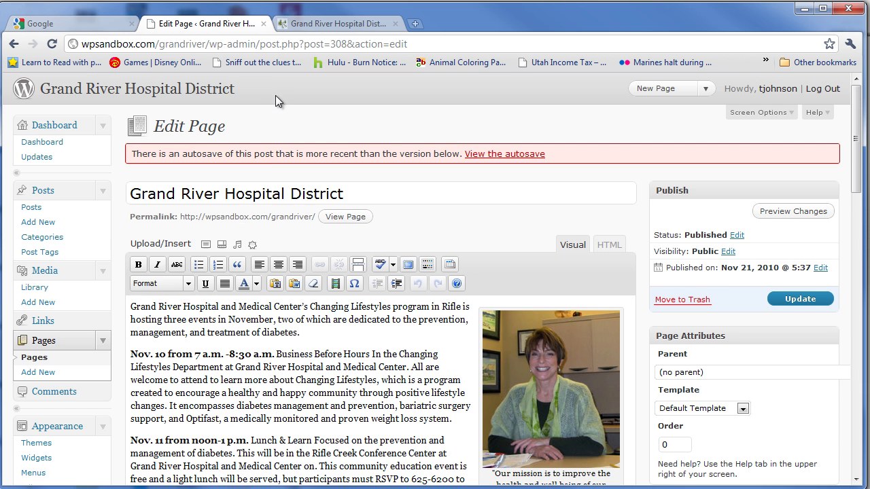
pyautogui.click(170, 91)
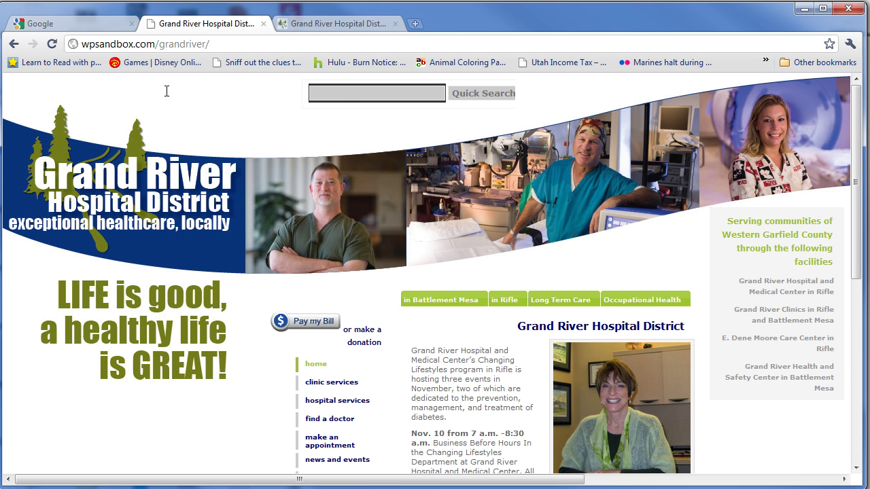
# Open Grand River Cafe from the sidebar and scroll through its November 8–12 weekly menu.
pyautogui.moveTo(854, 113); pyautogui.dragTo(849, 266)
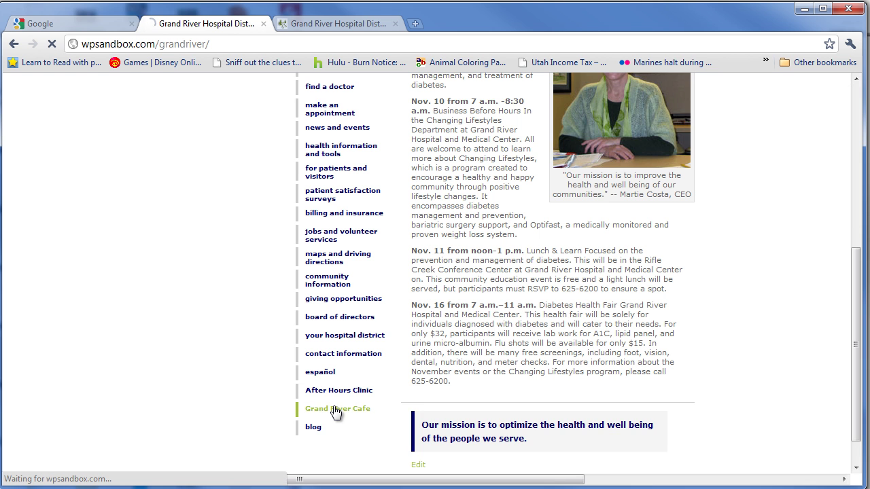
pyautogui.click(335, 410)
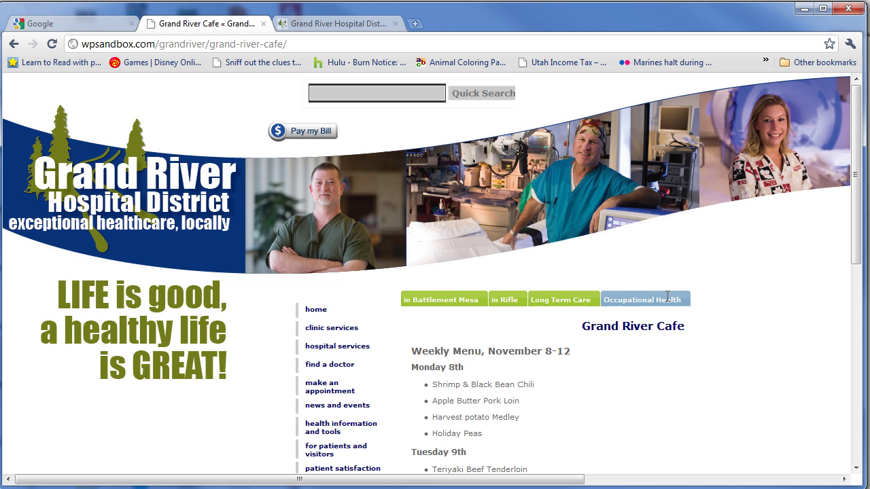
pyautogui.scroll(-5, 654, 321)
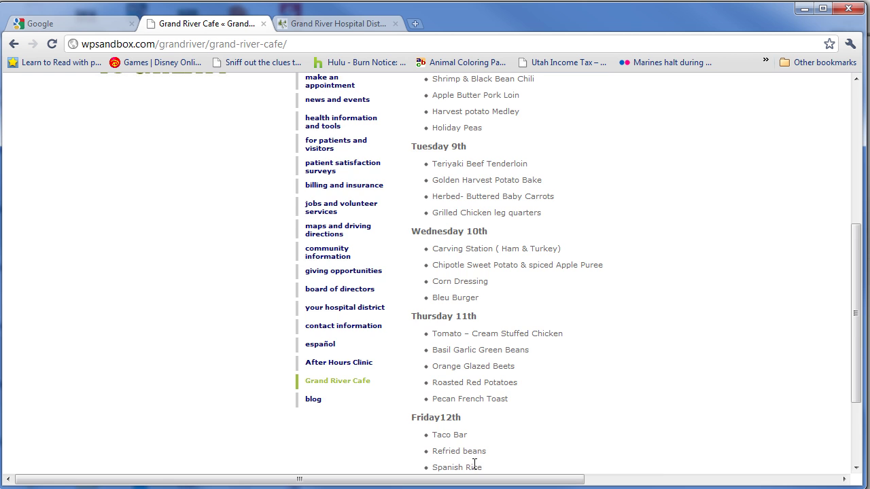
pyautogui.scroll(-2, 474, 463)
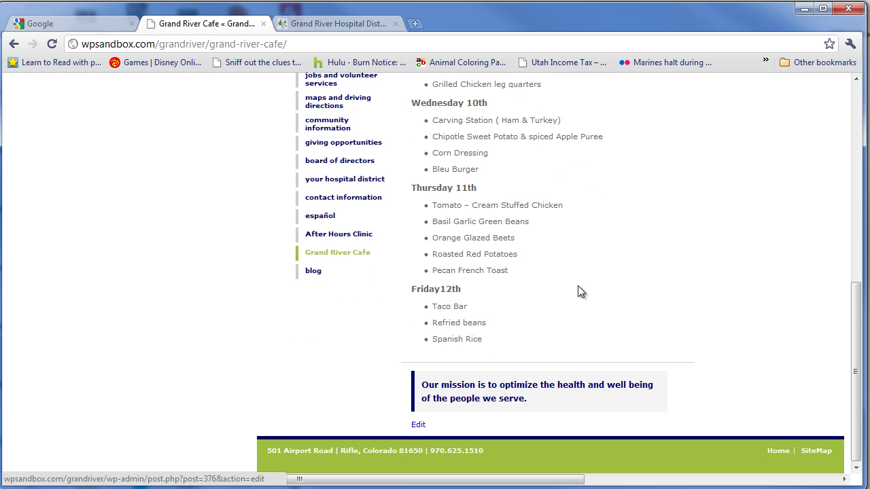
pyautogui.scroll(4, 704, 290)
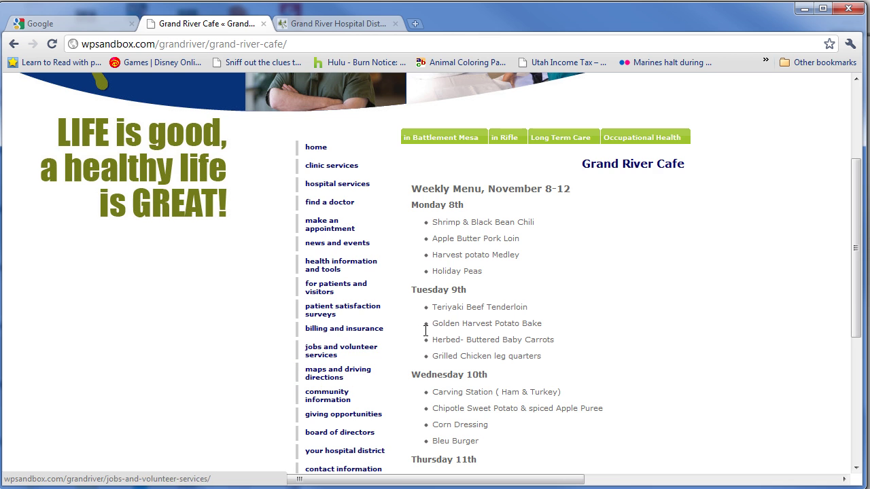
pyautogui.scroll(-4, 512, 305)
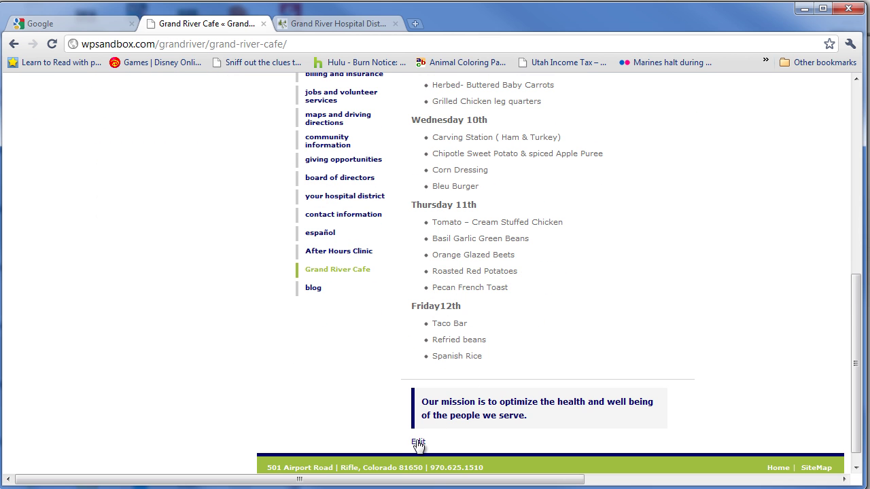
# Open the Grand River Cafe page in the editor, then go to Appearance > Menus.
pyautogui.click(418, 442)
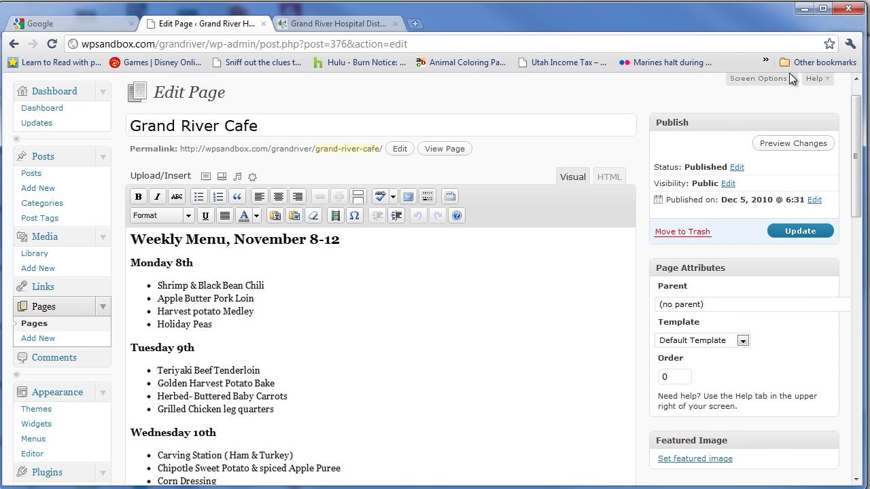
pyautogui.moveTo(859, 107); pyautogui.dragTo(866, 178)
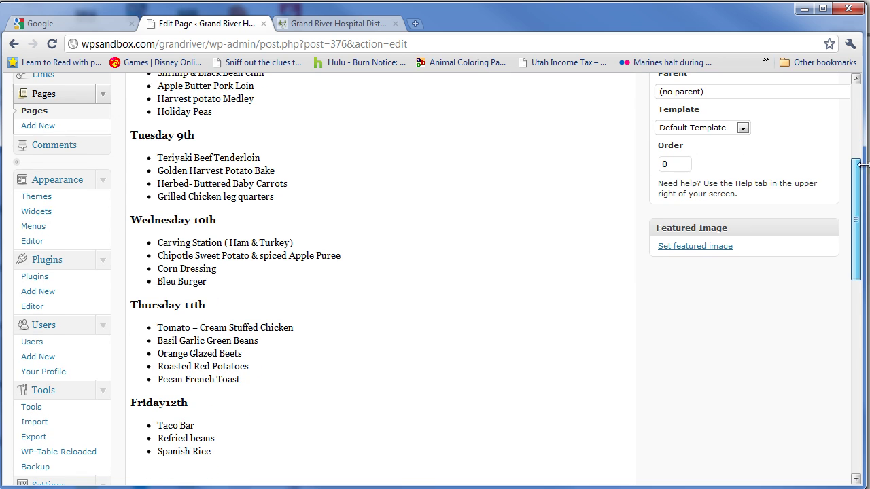
pyautogui.click(40, 228)
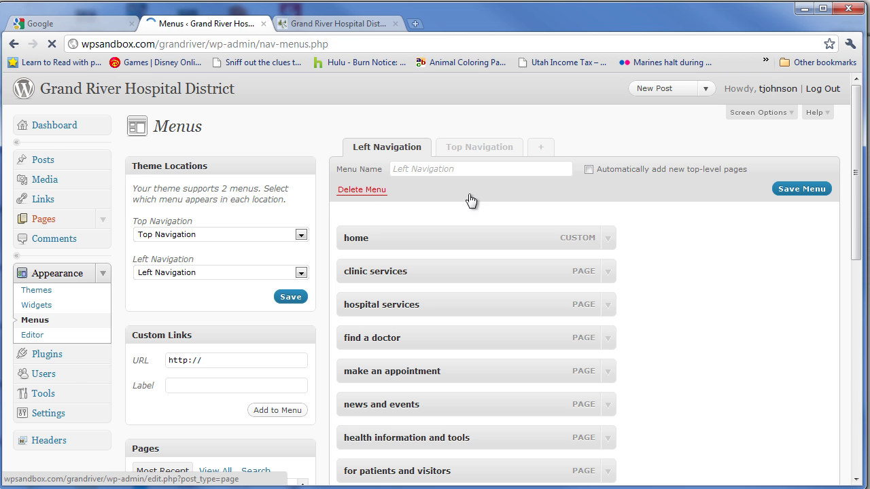
# Open the public site in a new tab, glance at it, and return to the menus page.
pyautogui.moveTo(857, 110); pyautogui.dragTo(858, 156)
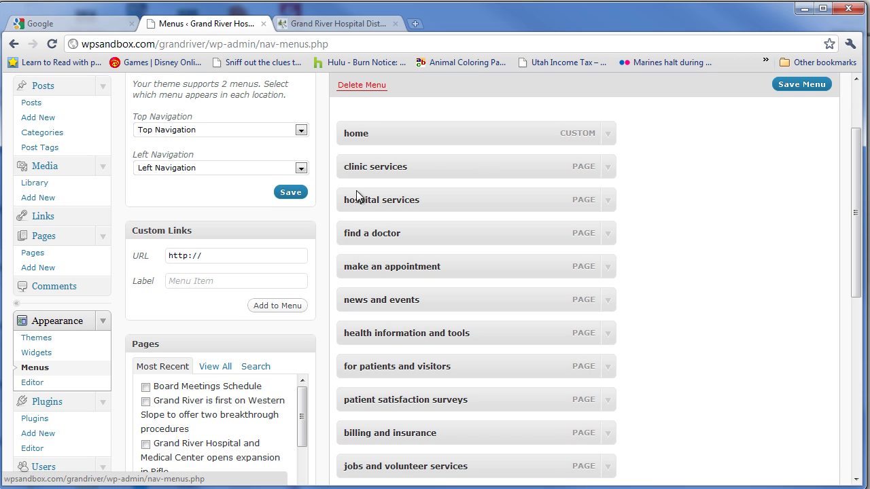
pyautogui.scroll(3, 451, 224)
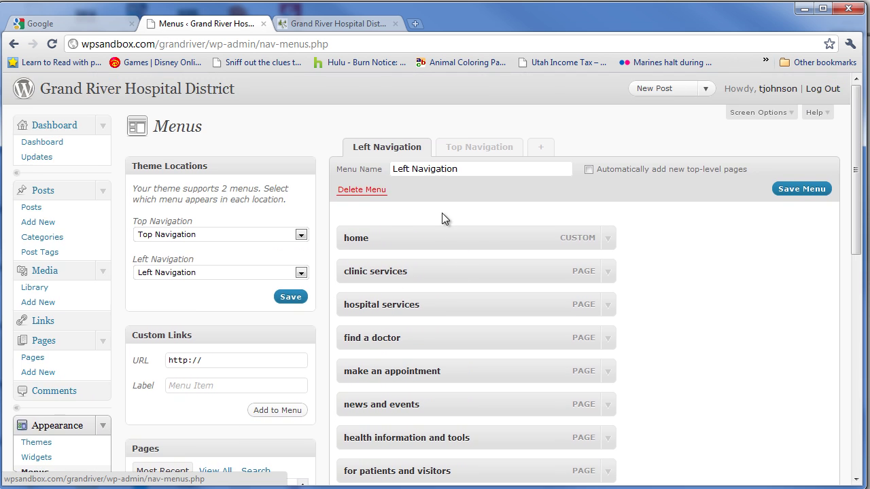
pyautogui.middleClick(141, 94)
pyautogui.click(310, 26)
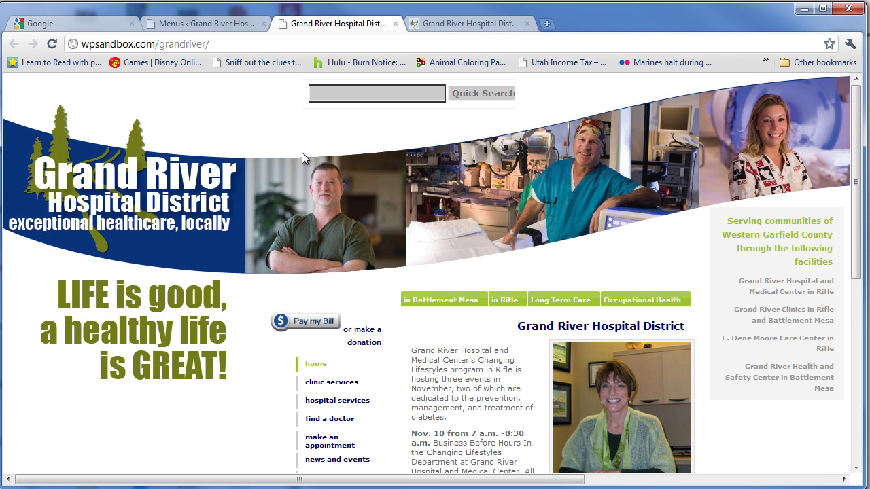
pyautogui.scroll(-3, 319, 306)
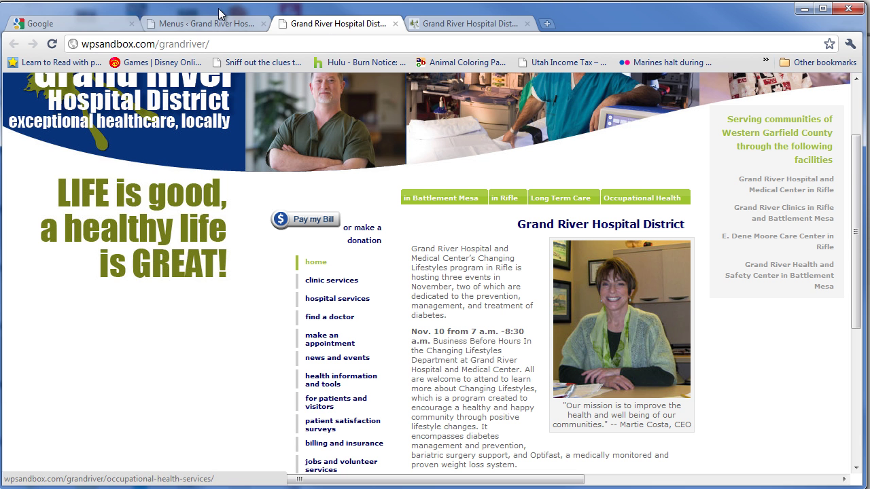
pyautogui.click(208, 27)
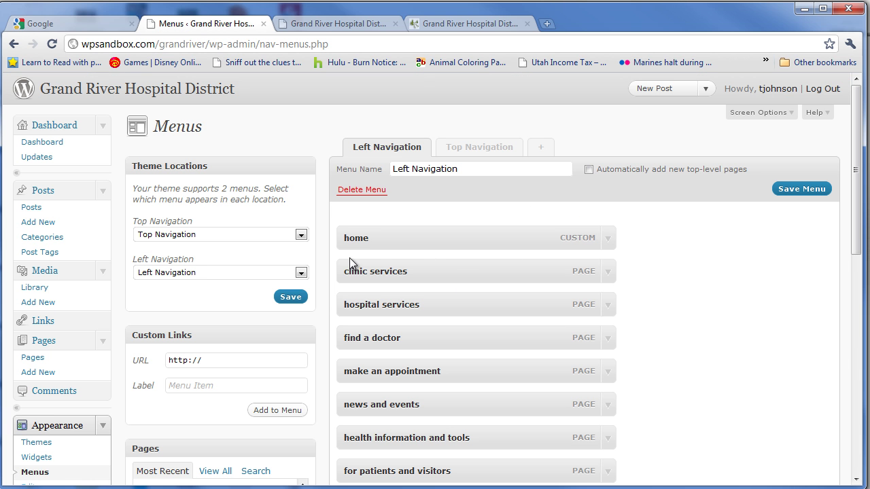
# Move hospital services above clinic services, switch to Top Navigation unsaved, and expand in Battlement Mesa.
pyautogui.moveTo(385, 295); pyautogui.dragTo(384, 270)
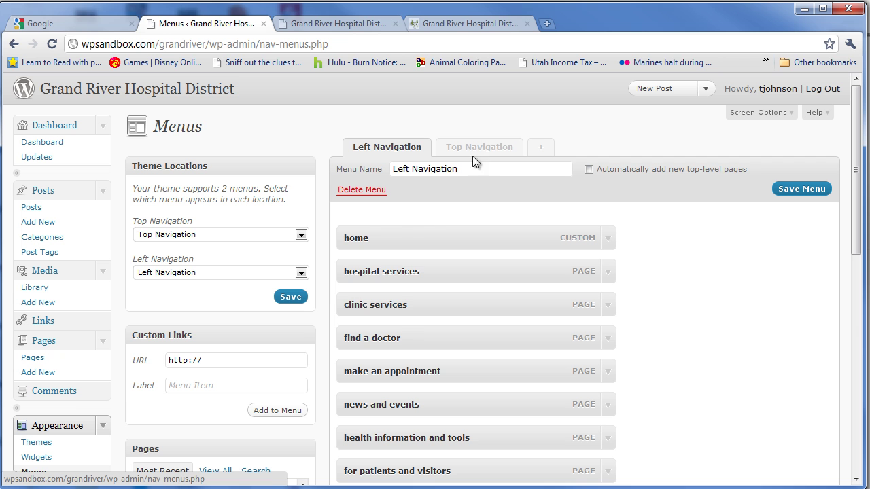
pyautogui.click(489, 144)
pyautogui.click(436, 279)
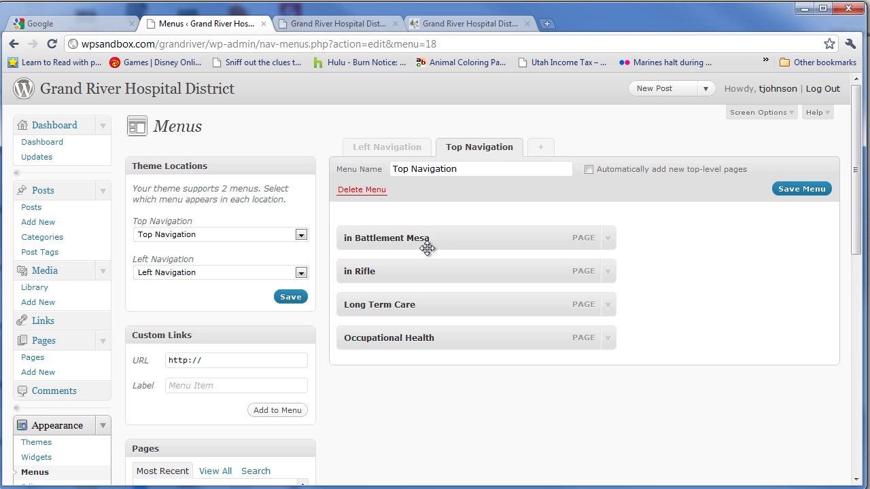
pyautogui.click(610, 239)
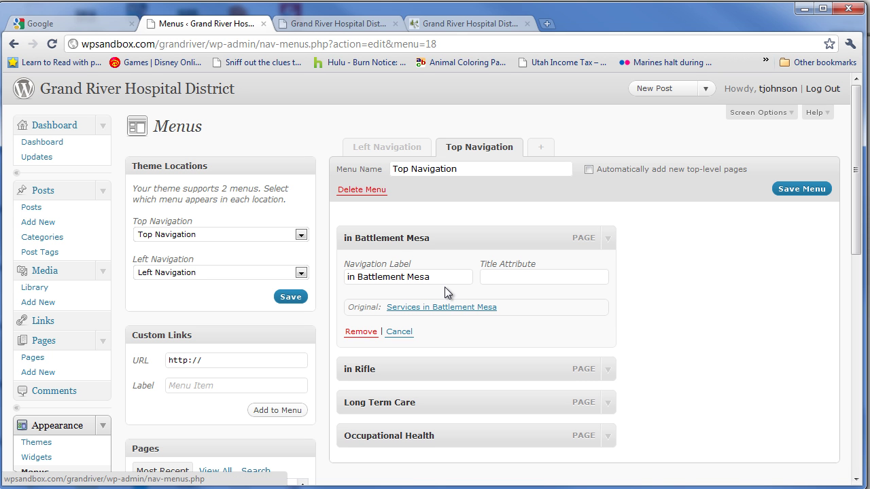
pyautogui.click(305, 23)
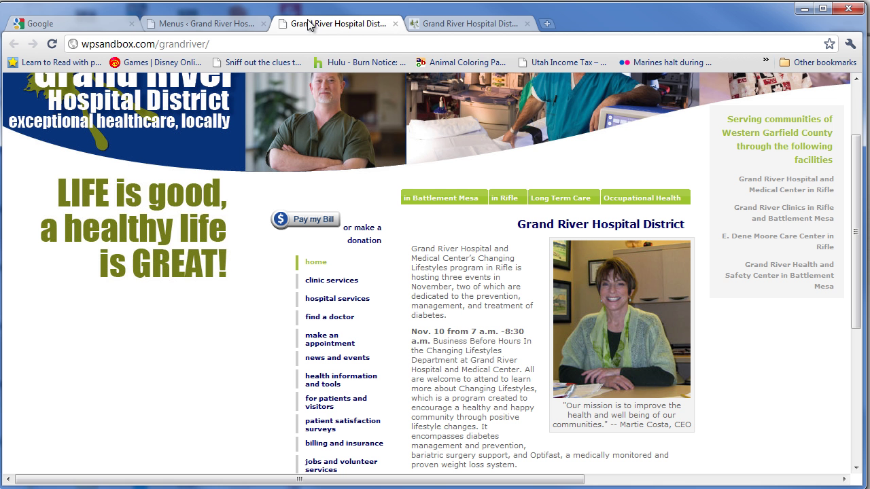
# Search the public site for 'hospital' and scroll through the search results.
pyautogui.scroll(3, 374, 211)
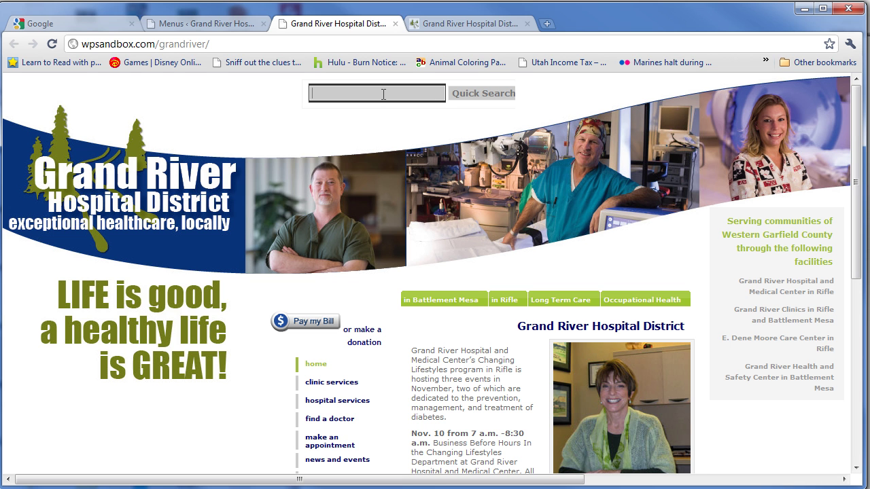
pyautogui.click(383, 95)
pyautogui.write('hospital')
pyautogui.press('Return')
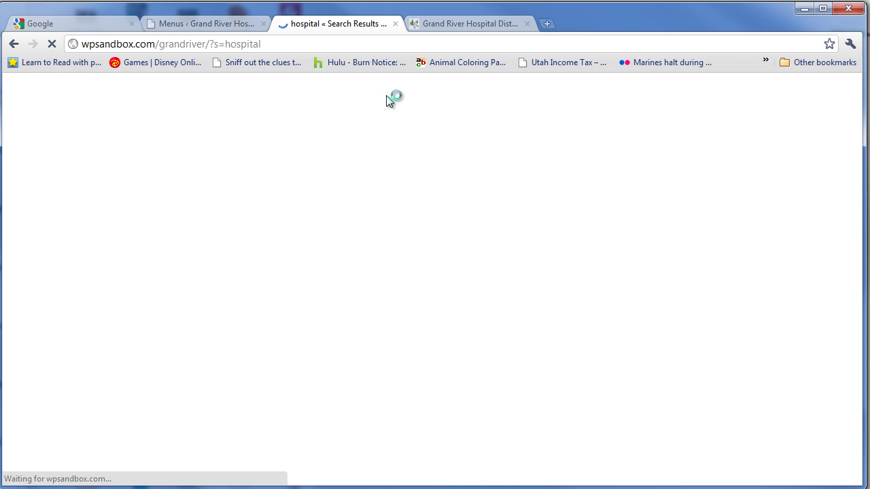
pyautogui.scroll(-5, 689, 215)
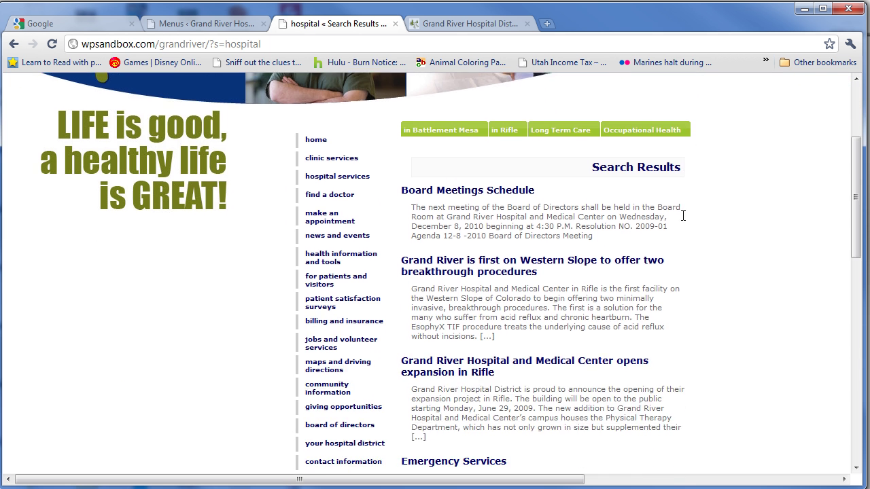
pyautogui.scroll(-3, 511, 250)
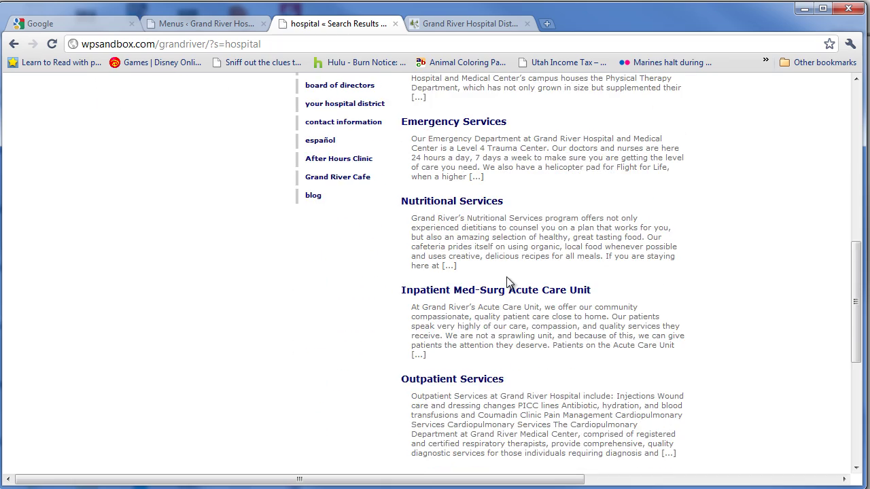
pyautogui.scroll(5, 510, 257)
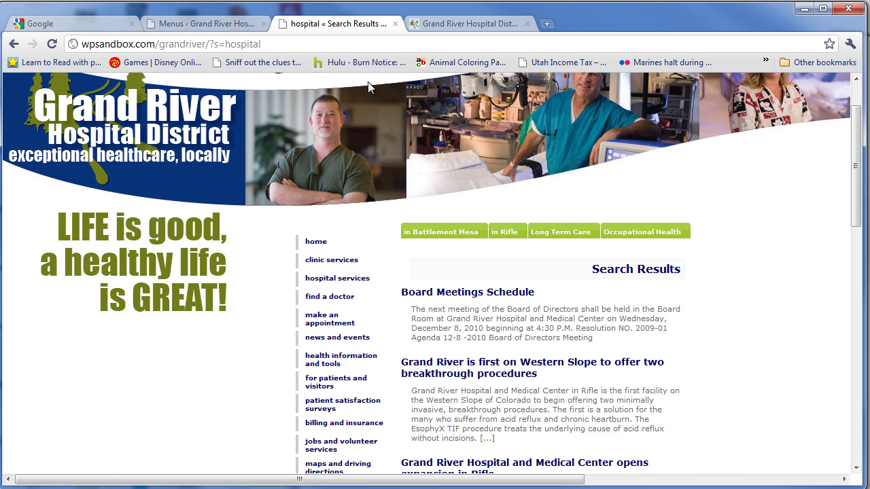
pyautogui.scroll(1, 389, 152)
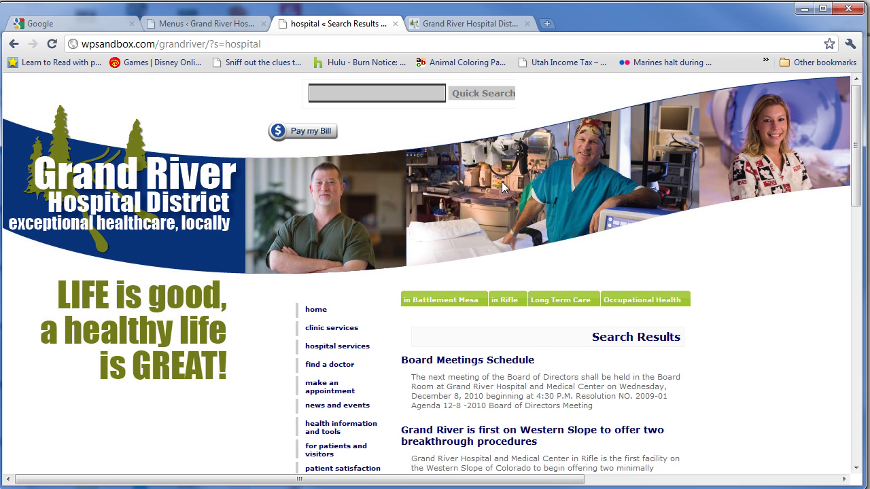
# Visit clinic services and hospital services, then Find a Doctor, scrolling to its bottom.
pyautogui.click(343, 329)
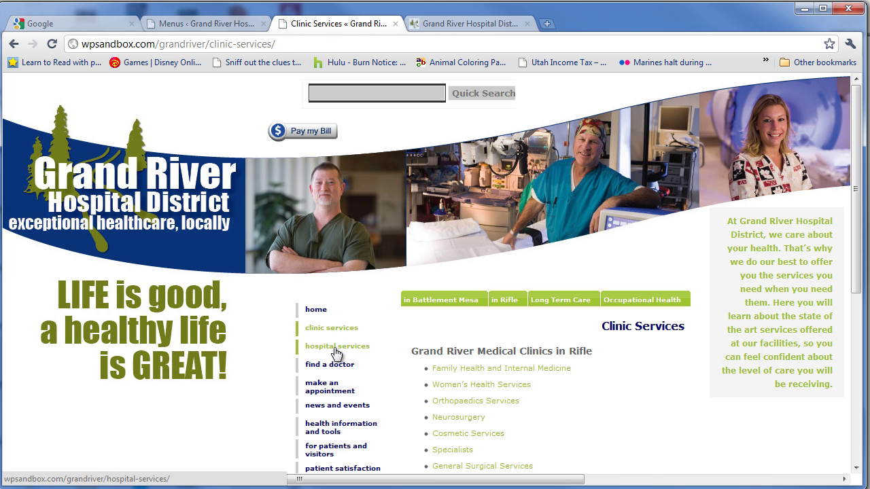
pyautogui.click(336, 350)
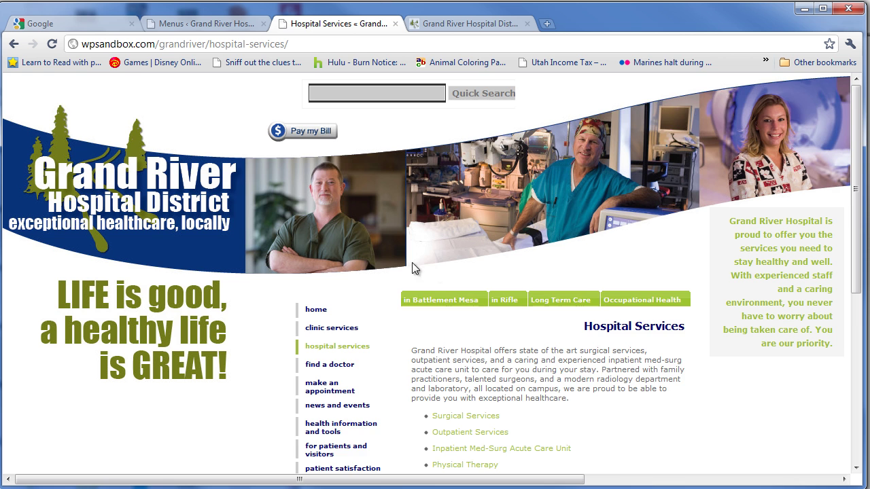
pyautogui.scroll(-1, 424, 258)
pyautogui.click(336, 301)
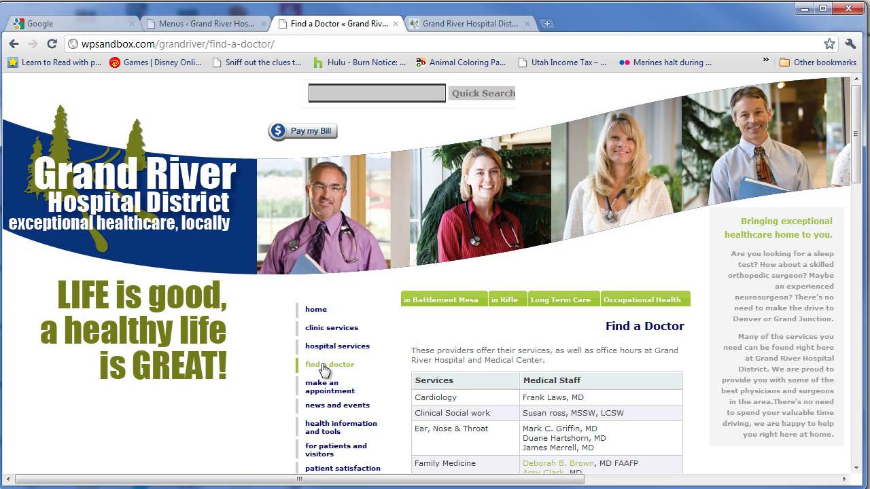
pyautogui.scroll(-4, 644, 292)
pyautogui.scroll(-15, 641, 278)
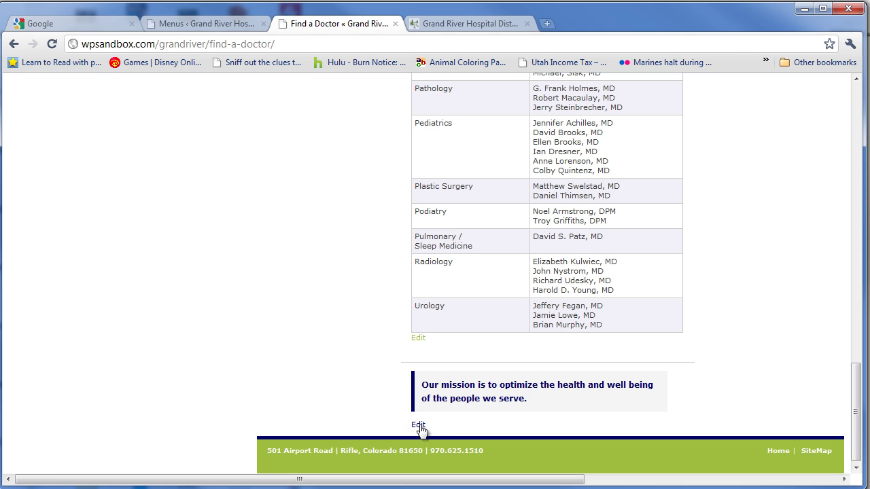
# Edit Find a Doctor and check its header image choices, leaving waveandtreeophysicians.jpg selected.
pyautogui.click(419, 426)
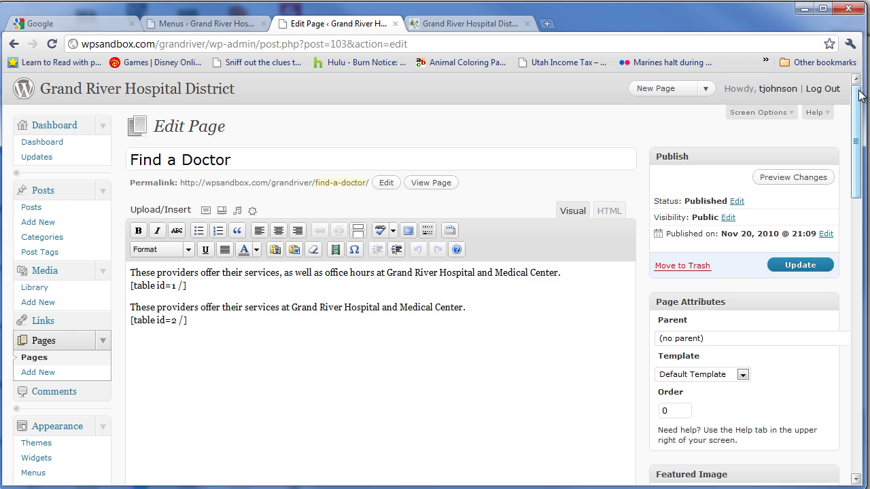
pyautogui.moveTo(852, 153); pyautogui.dragTo(842, 376)
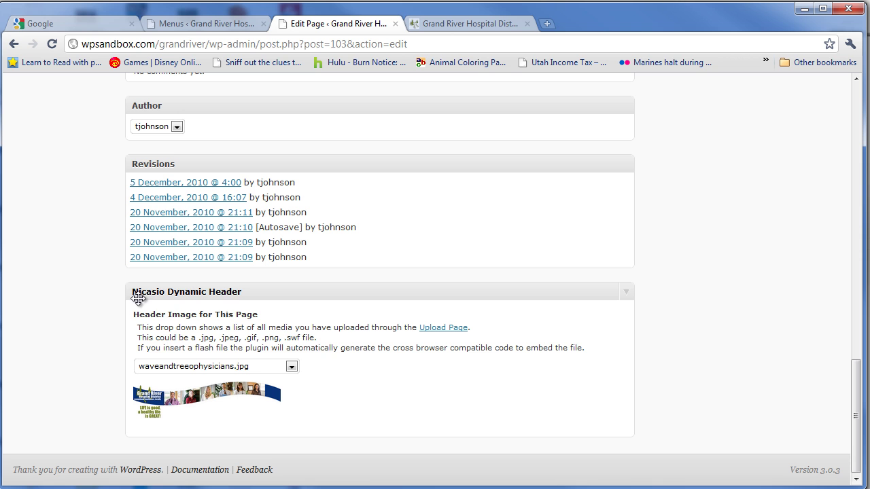
pyautogui.click(286, 368)
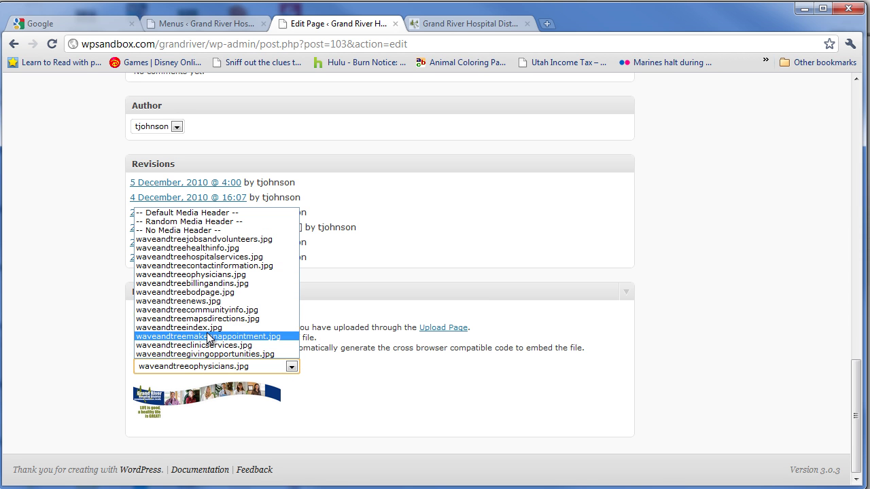
pyautogui.click(761, 233)
pyautogui.scroll(6, 779, 250)
pyautogui.scroll(10, 801, 231)
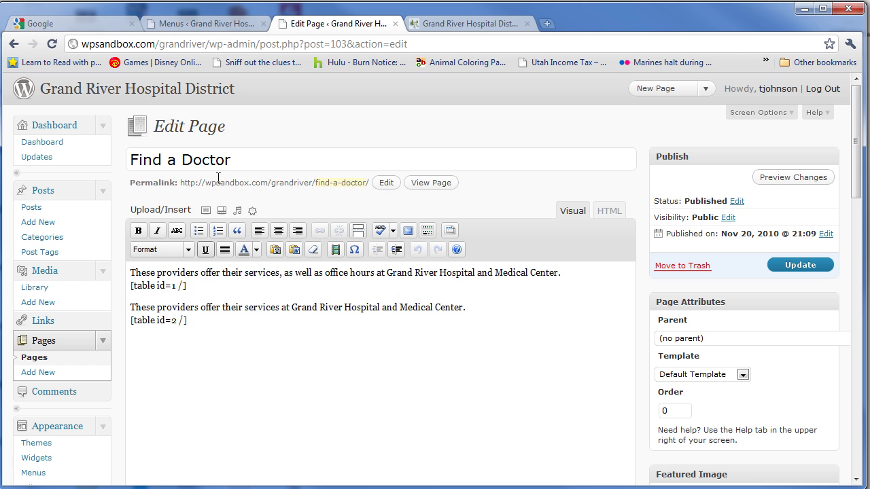
# Open the live Find a Doctor page and scroll through both doctor tables.
pyautogui.click(431, 182)
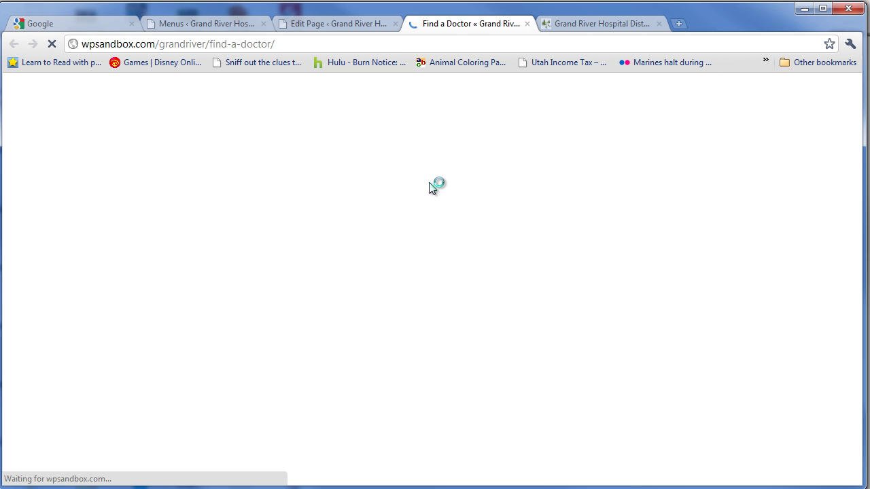
pyautogui.scroll(-4, 688, 217)
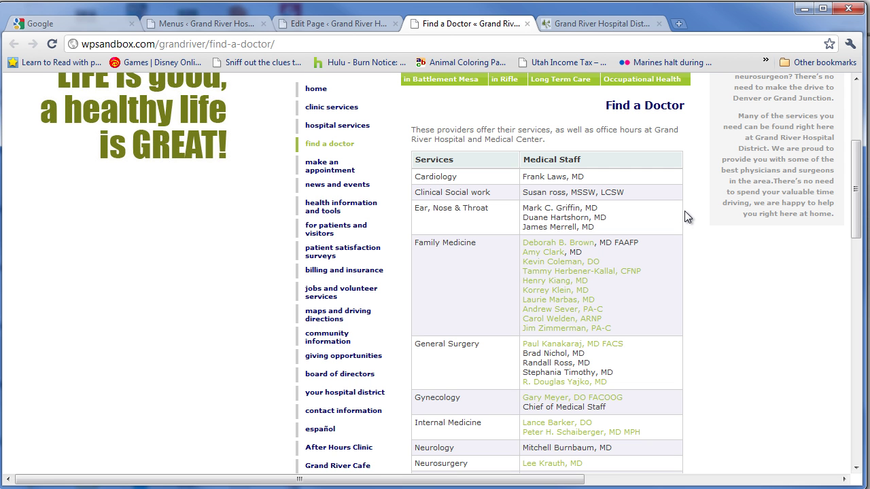
pyautogui.scroll(-1, 685, 210)
pyautogui.scroll(-6, 687, 211)
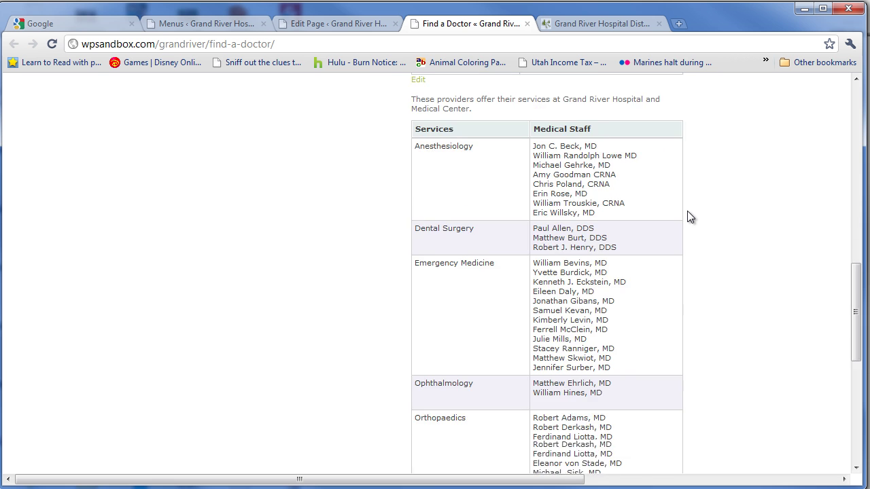
pyautogui.scroll(2, 686, 211)
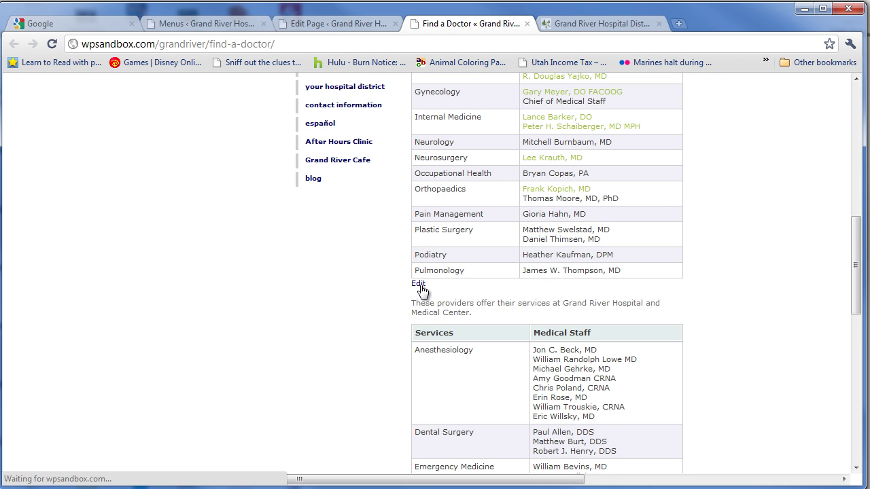
pyautogui.click(419, 285)
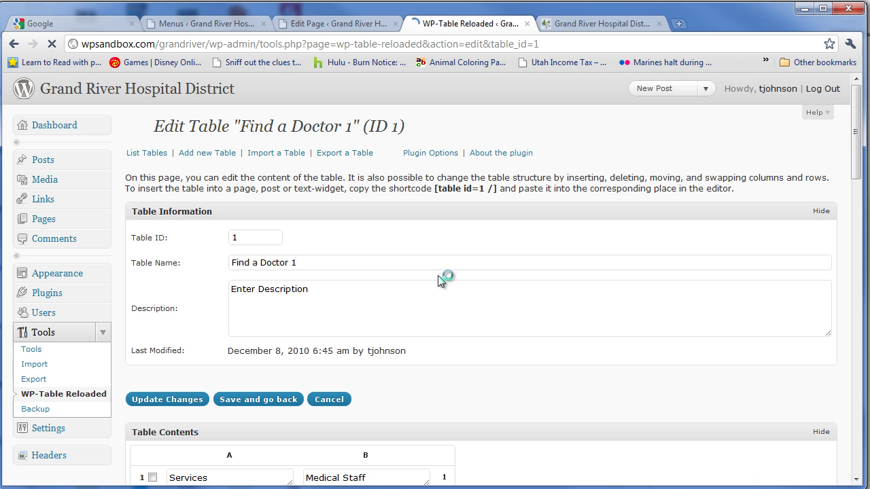
# Expand the Cardiology, Clinical Social Work and Ear, Nose & Throat entries in the Find a Doctor 1 table.
pyautogui.moveTo(856, 108); pyautogui.dragTo(847, 148)
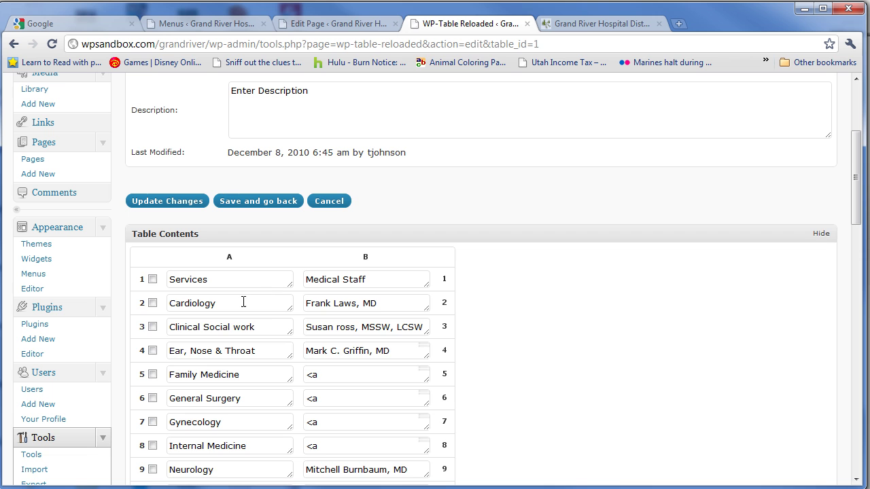
pyautogui.click(267, 297)
pyautogui.click(344, 303)
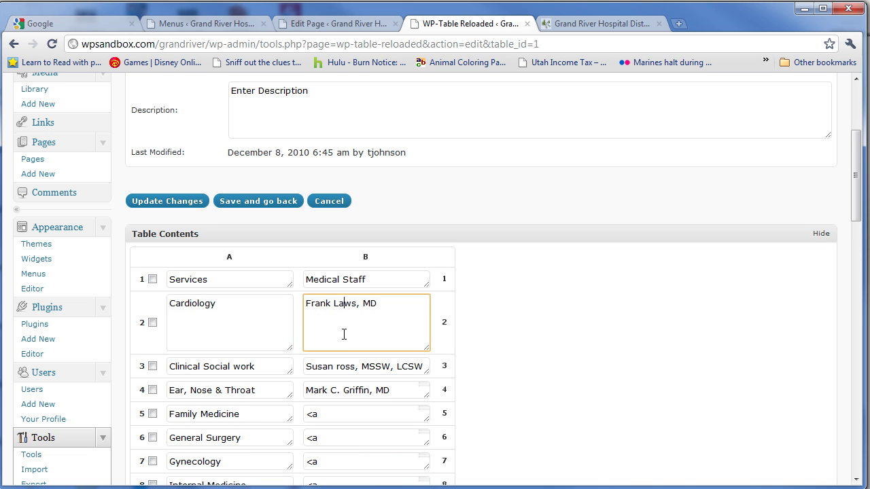
pyautogui.click(352, 368)
pyautogui.click(365, 392)
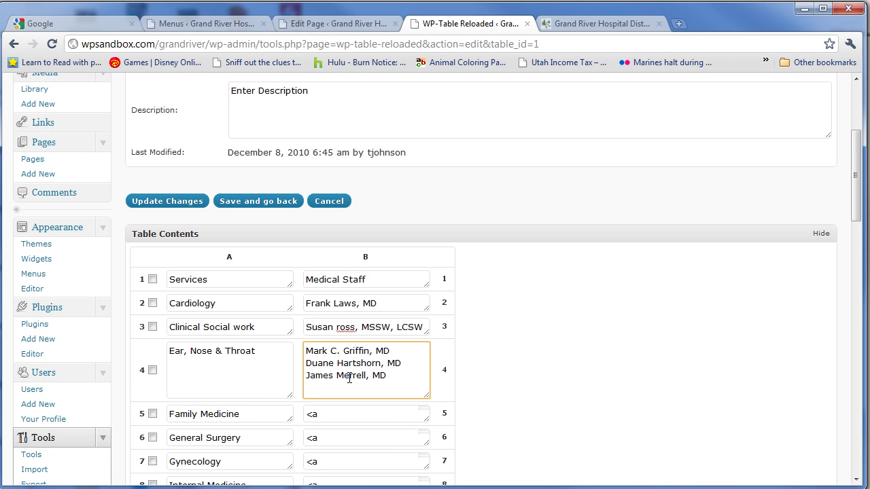
pyautogui.moveTo(855, 150)
pyautogui.mouseDown()
pyautogui.moveTo(855, 113)
pyautogui.moveTo(855, 147)
pyautogui.mouseUp()
pyautogui.scroll(2, 241, 170)
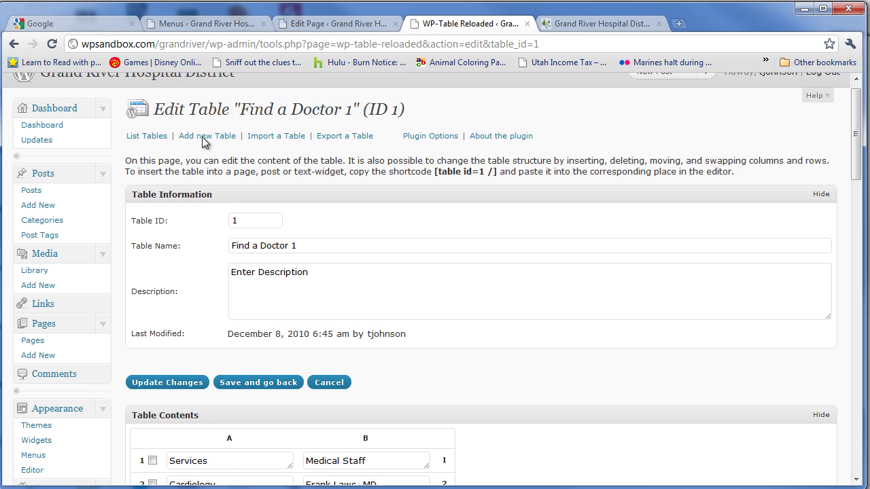
pyautogui.scroll(1, 167, 98)
# Scroll through the hospital's home page, then return to the Find a Doctor page with its table shortcodes.
pyautogui.click(155, 89)
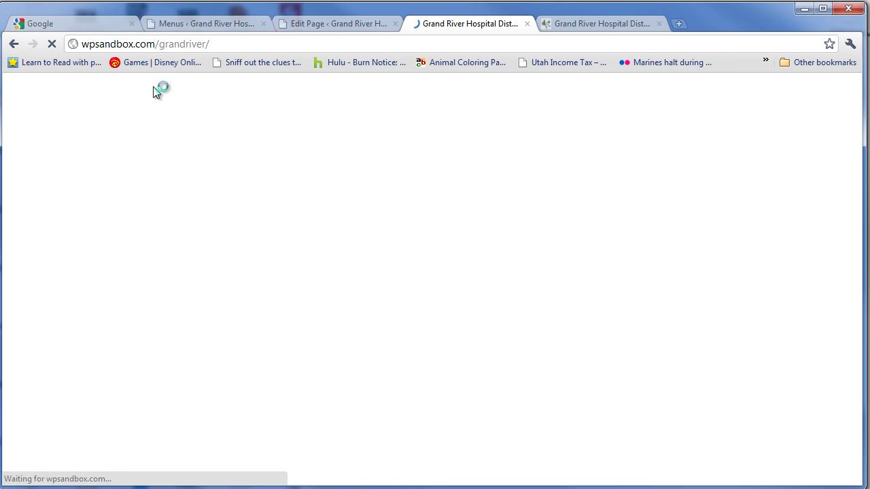
pyautogui.scroll(-5, 615, 182)
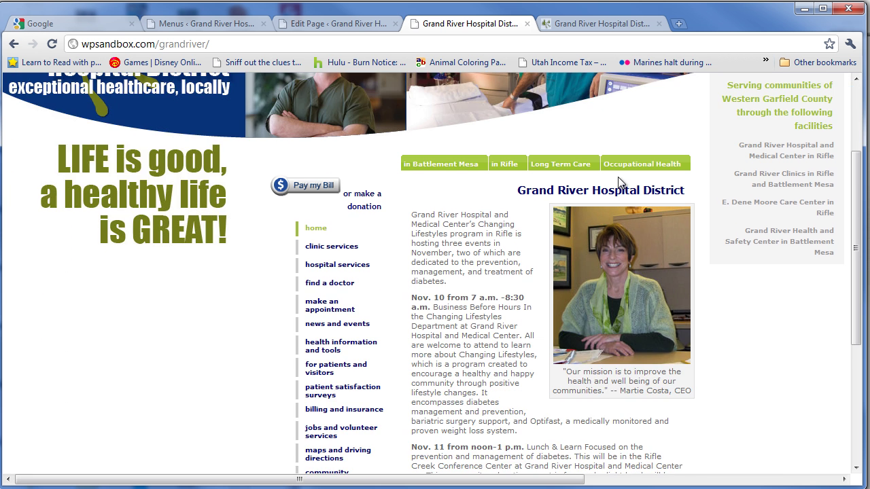
pyautogui.scroll(-1, 616, 185)
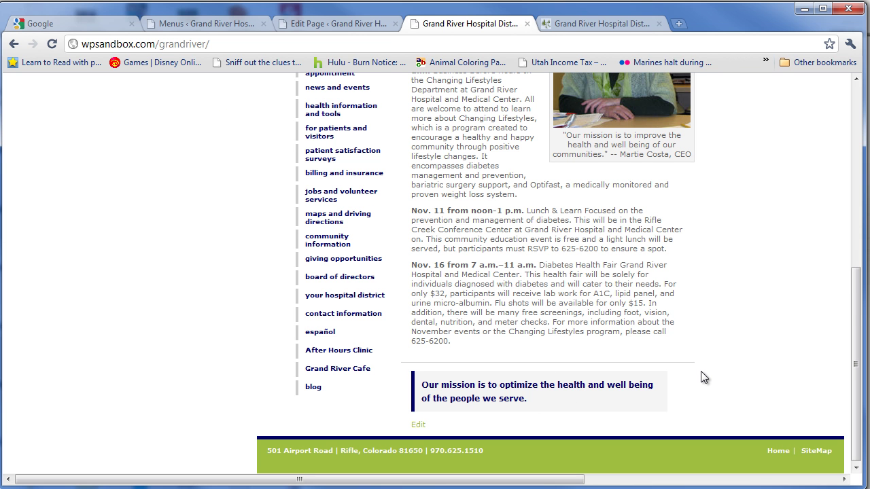
pyautogui.scroll(3, 702, 377)
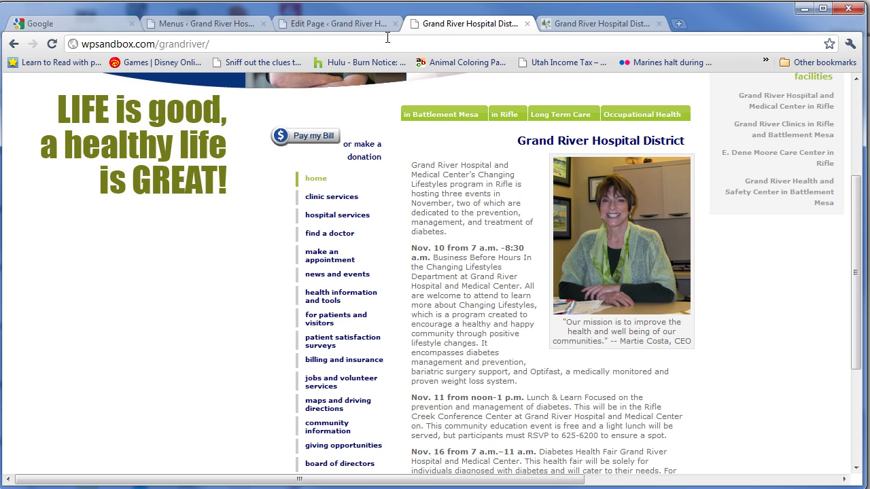
pyautogui.click(346, 24)
pyautogui.scroll(-1, 77, 319)
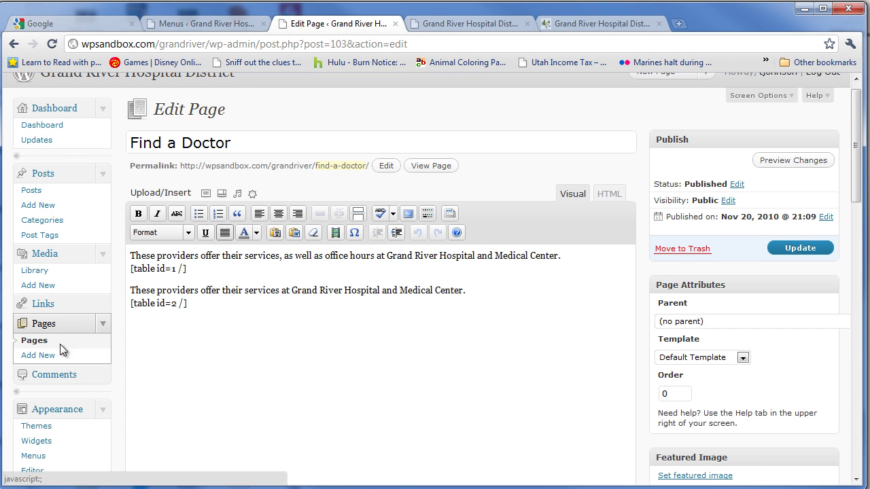
# Load the grhd theme's Page Template (page.php) in the Appearance > Editor theme editor.
pyautogui.click(30, 470)
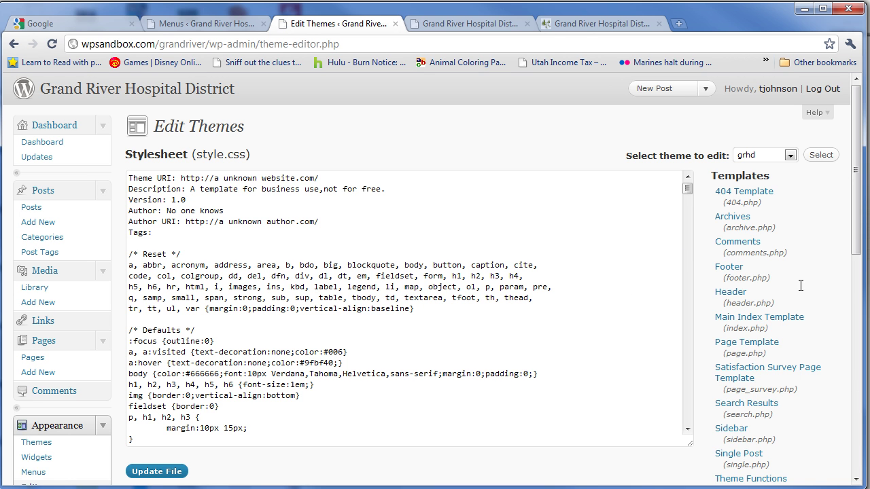
pyautogui.click(742, 343)
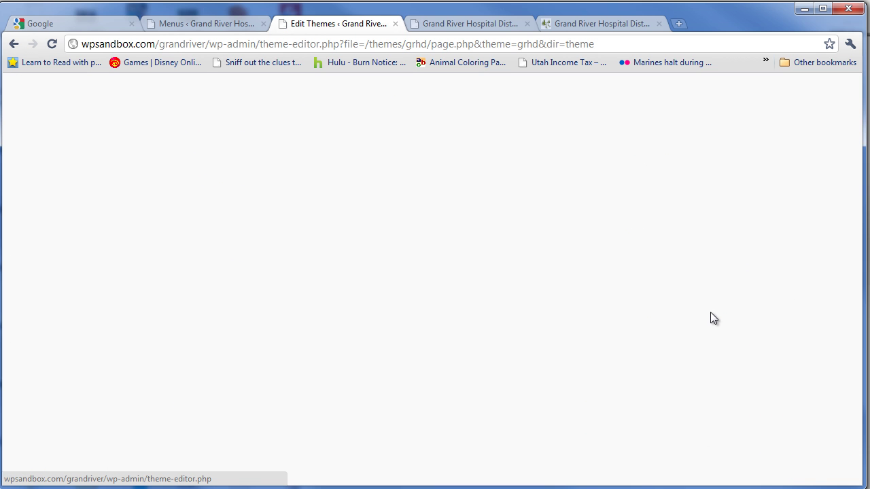
pyautogui.moveTo(686, 275); pyautogui.dragTo(686, 301)
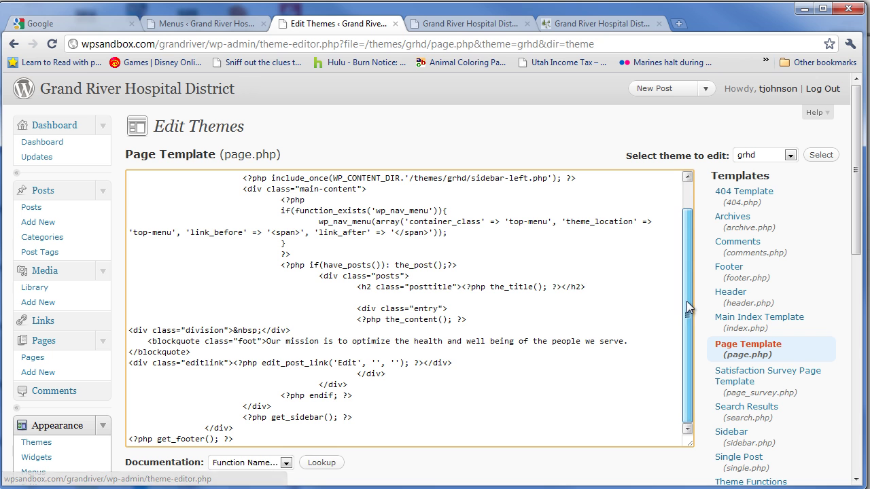